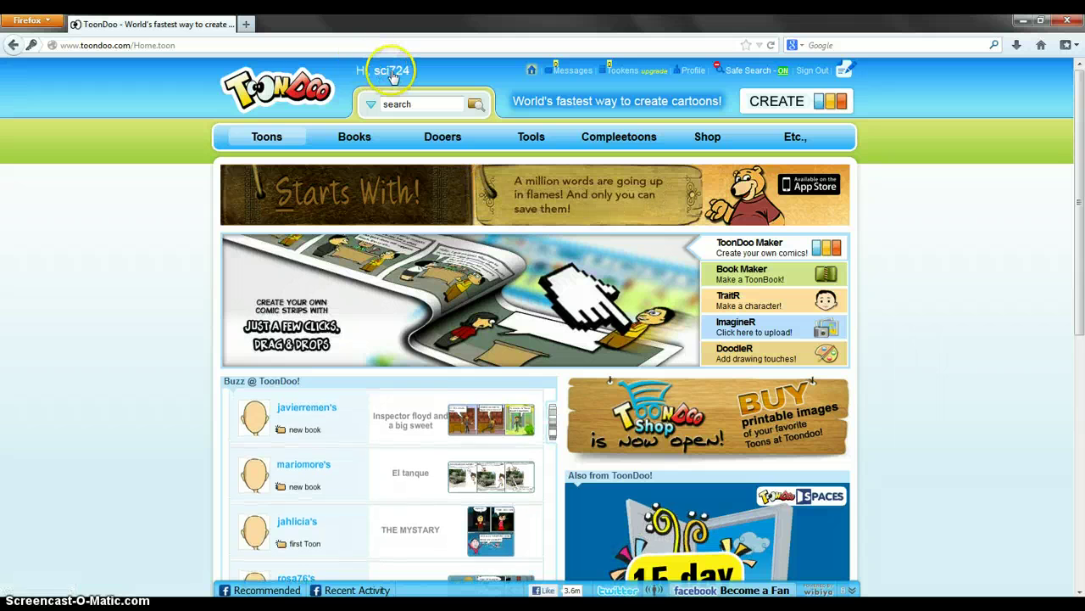
# - Start a new toon in ToonDoo Maker with the smallest single-panel horizontal layout
pyautogui.click(154, 356)
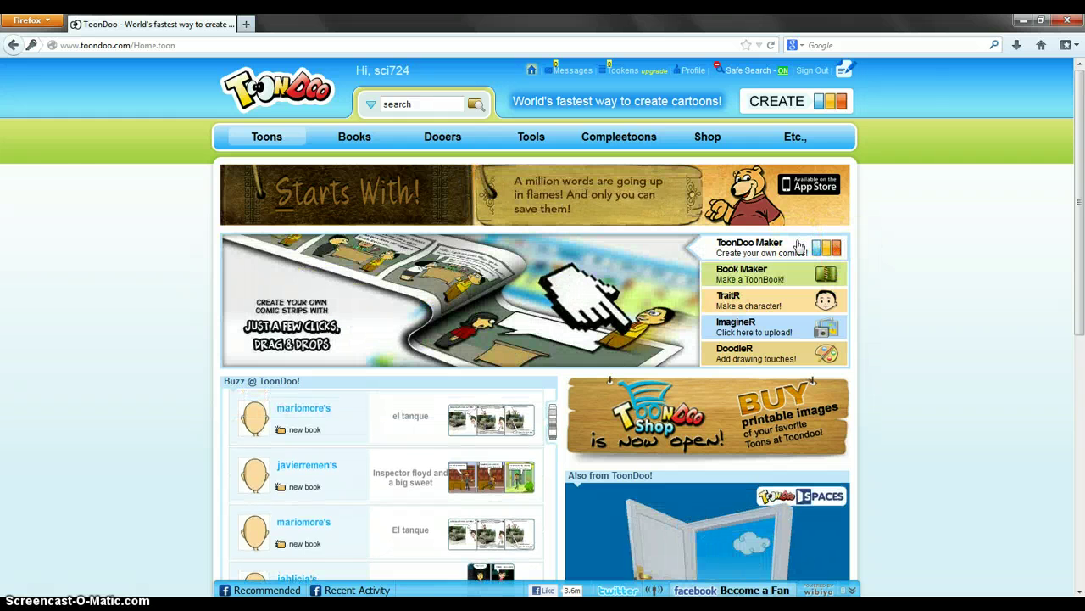
pyautogui.click(798, 246)
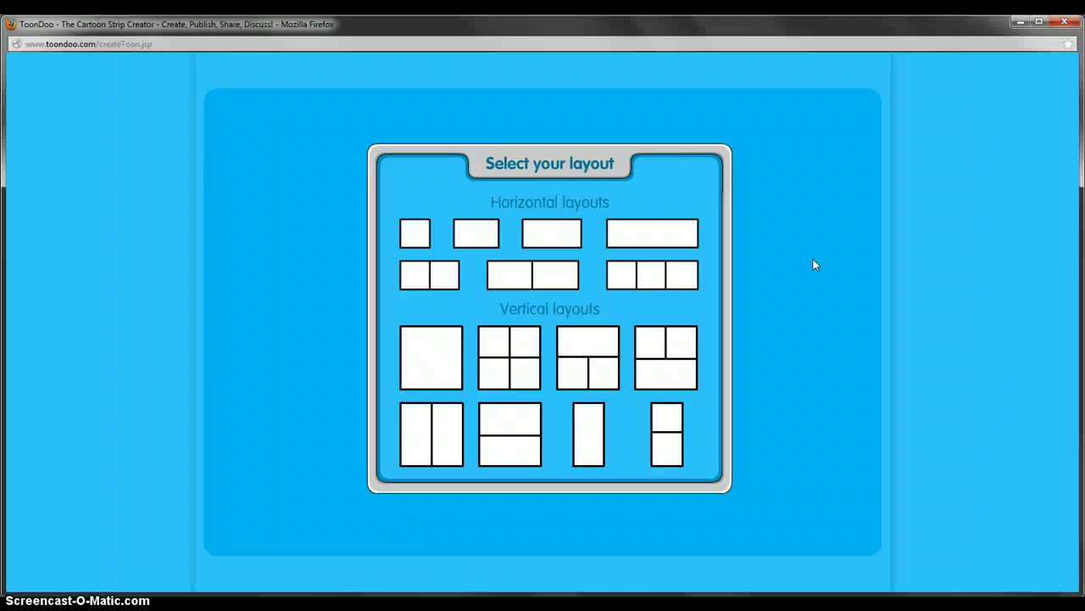
pyautogui.click(416, 233)
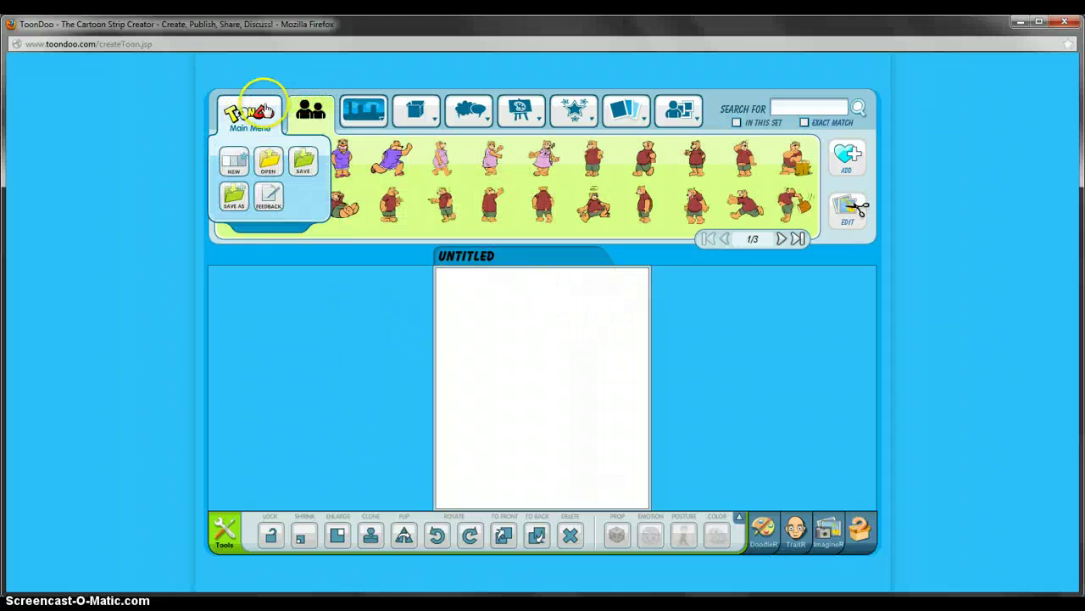
# - Set the Mount Rushmore scene from the landmark backgrounds as the panel's background
pyautogui.moveTo(320, 115)
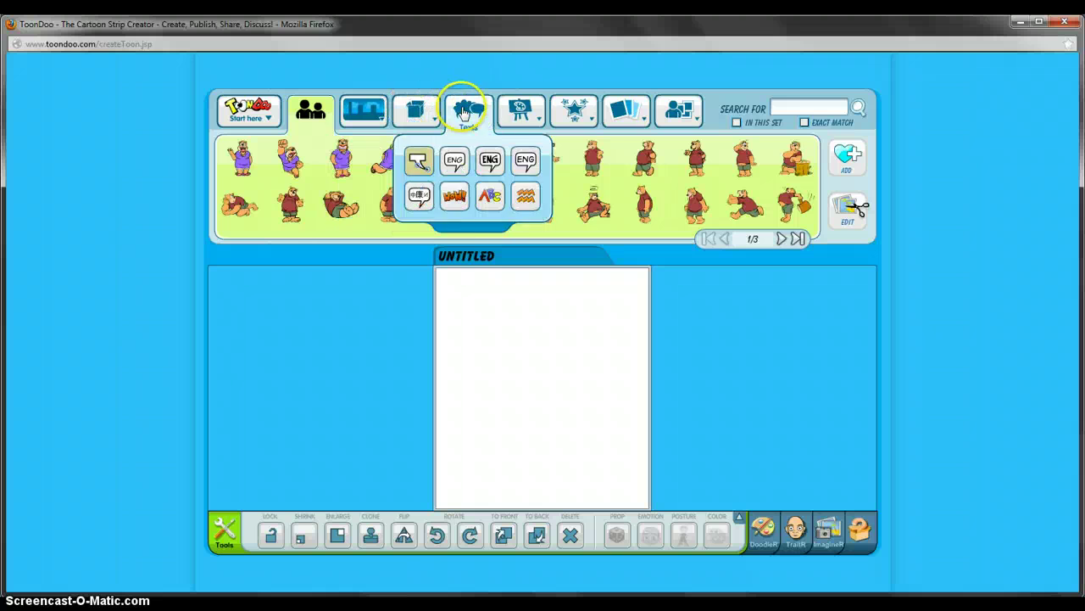
pyautogui.moveTo(534, 116)
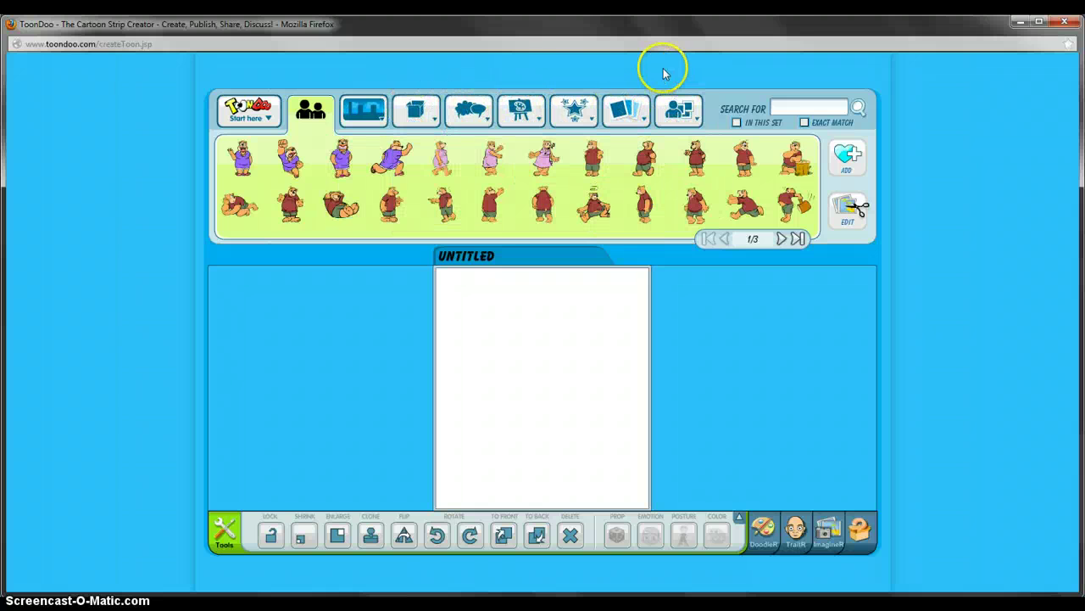
pyautogui.moveTo(360, 102)
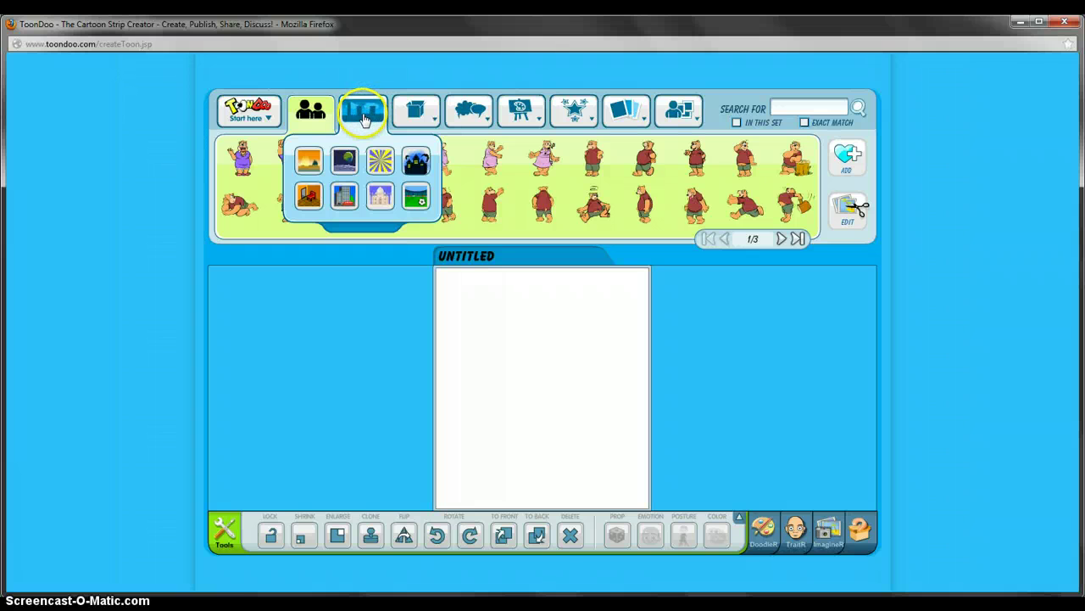
pyautogui.click(379, 198)
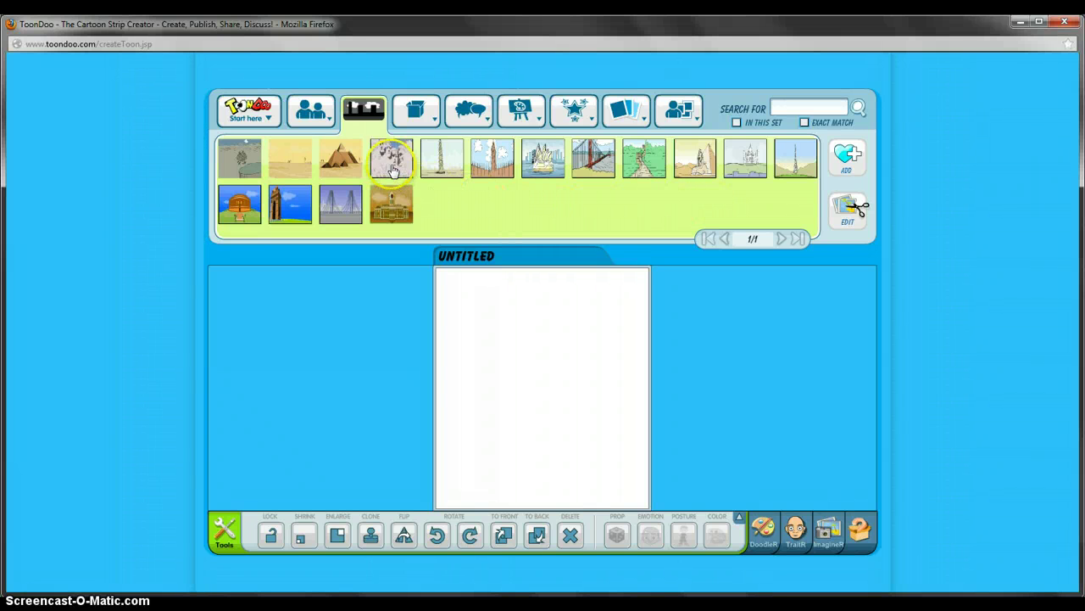
pyautogui.moveTo(391, 164); pyautogui.dragTo(544, 405)
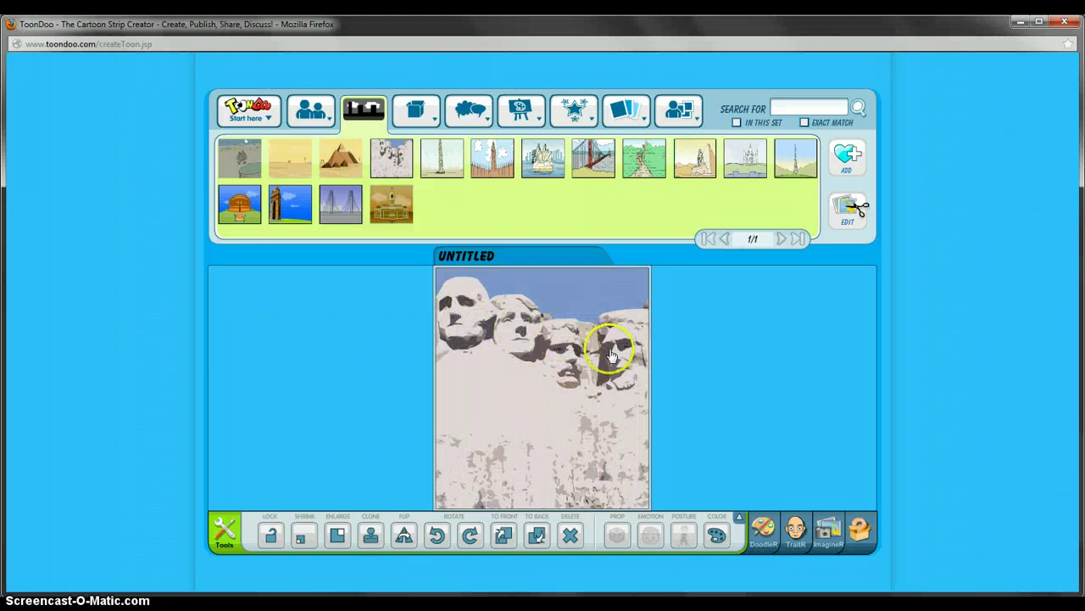
# - Add the man in the tan suit and hat from the male characters to the panel's lower left area
pyautogui.click(322, 116)
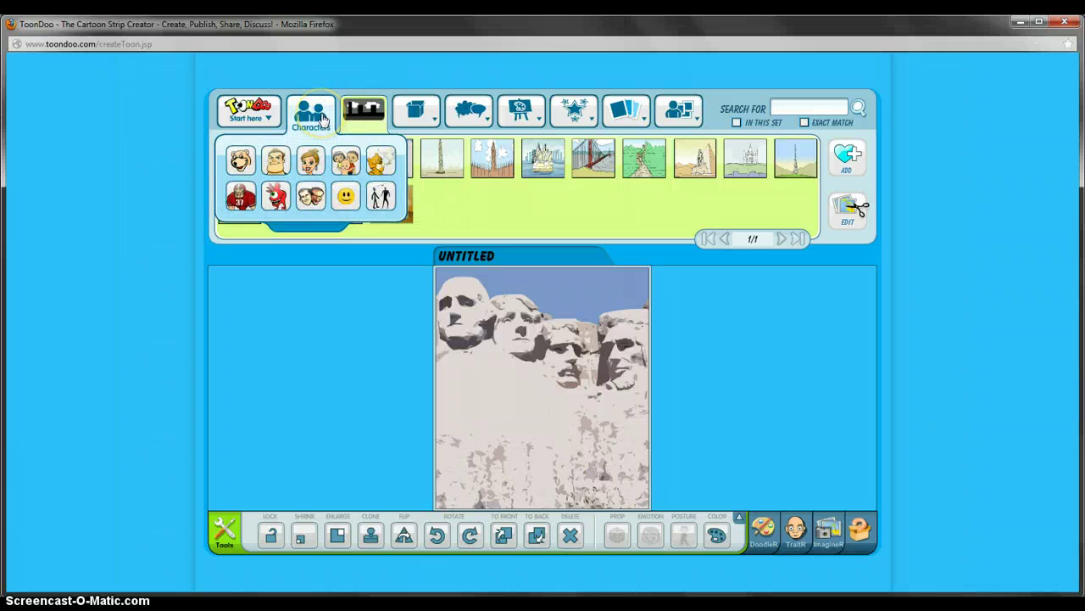
pyautogui.click(280, 166)
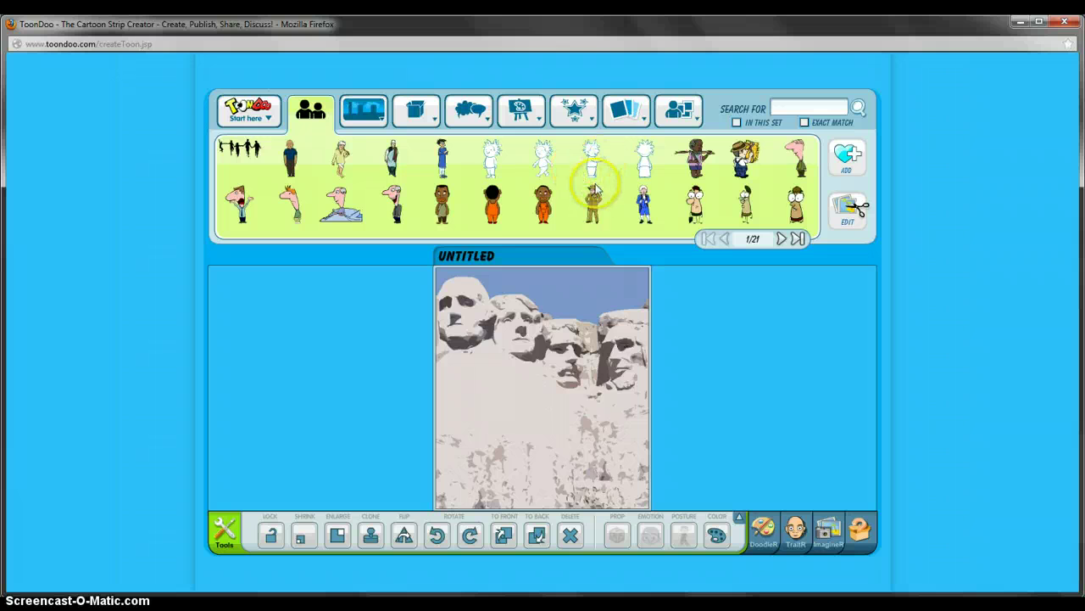
pyautogui.moveTo(595, 204)
pyautogui.mouseDown()
pyautogui.moveTo(531, 484)
pyautogui.moveTo(490, 451)
pyautogui.mouseUp()
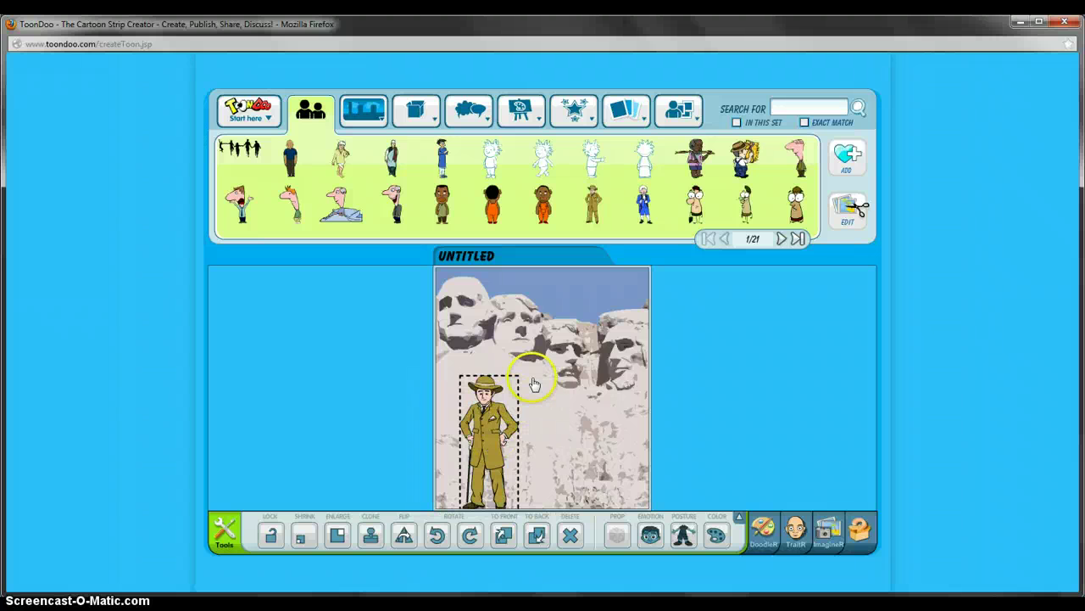
# - Add a Pro speech bubble beside the man with its dangler pointing at his face
pyautogui.click(469, 111)
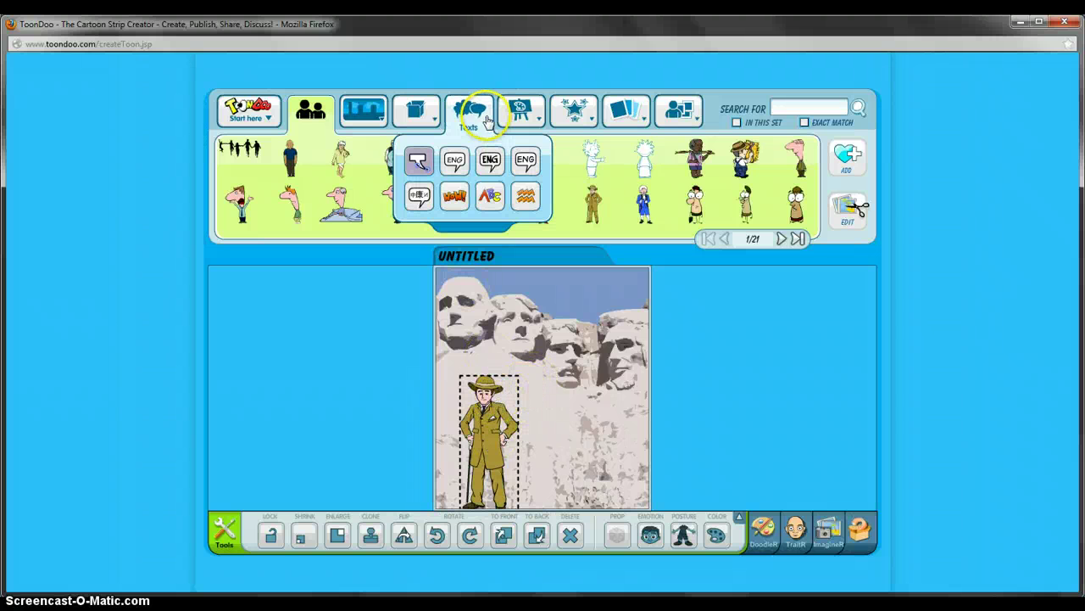
pyautogui.click(420, 164)
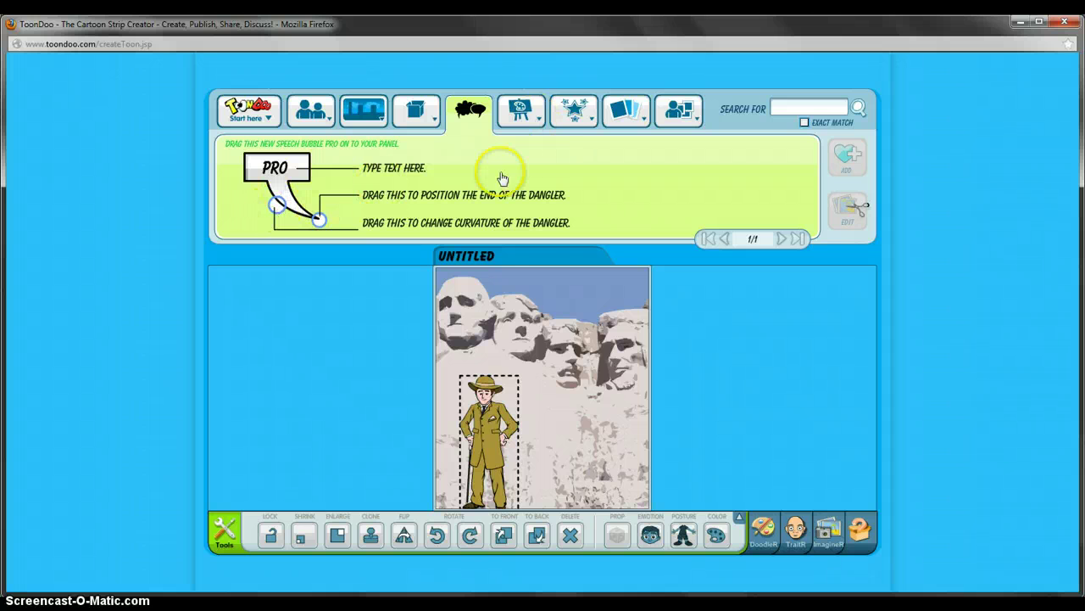
pyautogui.moveTo(286, 237); pyautogui.dragTo(500, 403)
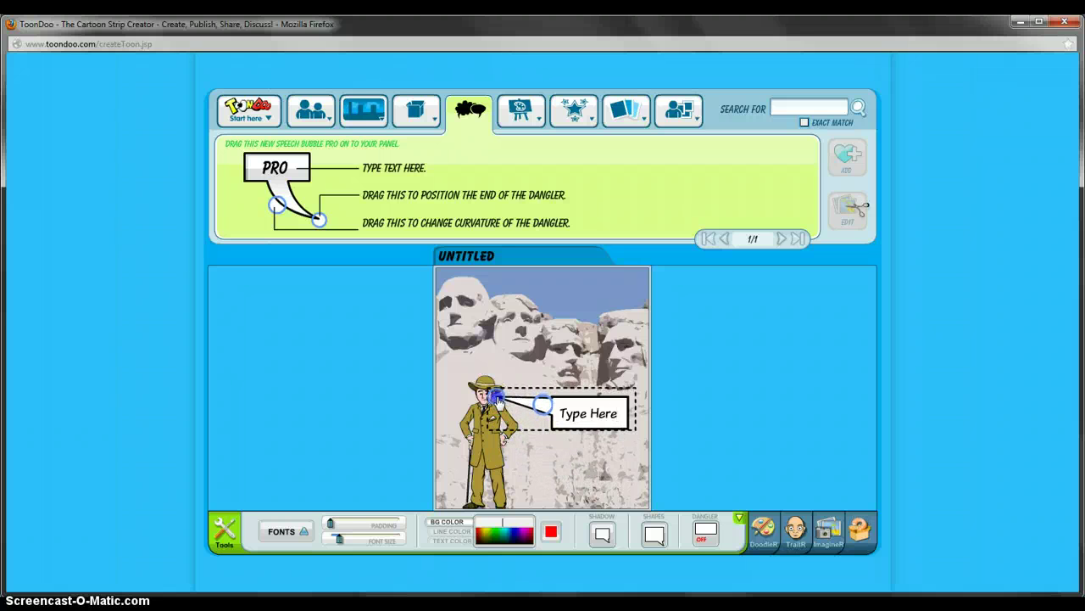
# - Replace the speech bubble's placeholder text with "Hello!"
pyautogui.click(606, 412)
pyautogui.write('Hell')
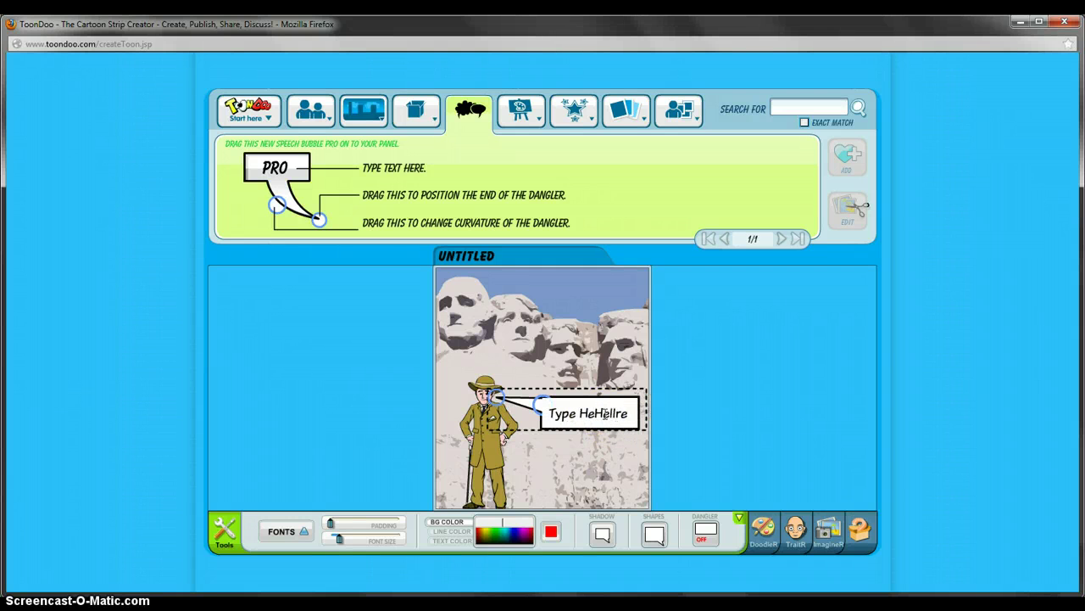
pyautogui.press('BackSpace')
pyautogui.press('BackSpace')
pyautogui.press('BackSpace')
pyautogui.press('BackSpace')
pyautogui.press('BackSpace')
pyautogui.press('BackSpace')
pyautogui.press('BackSpace')
pyautogui.press('BackSpace')
pyautogui.press('BackSpace')
pyautogui.press('BackSpace')
pyautogui.press('BackSpace')
pyautogui.press('BackSpace')
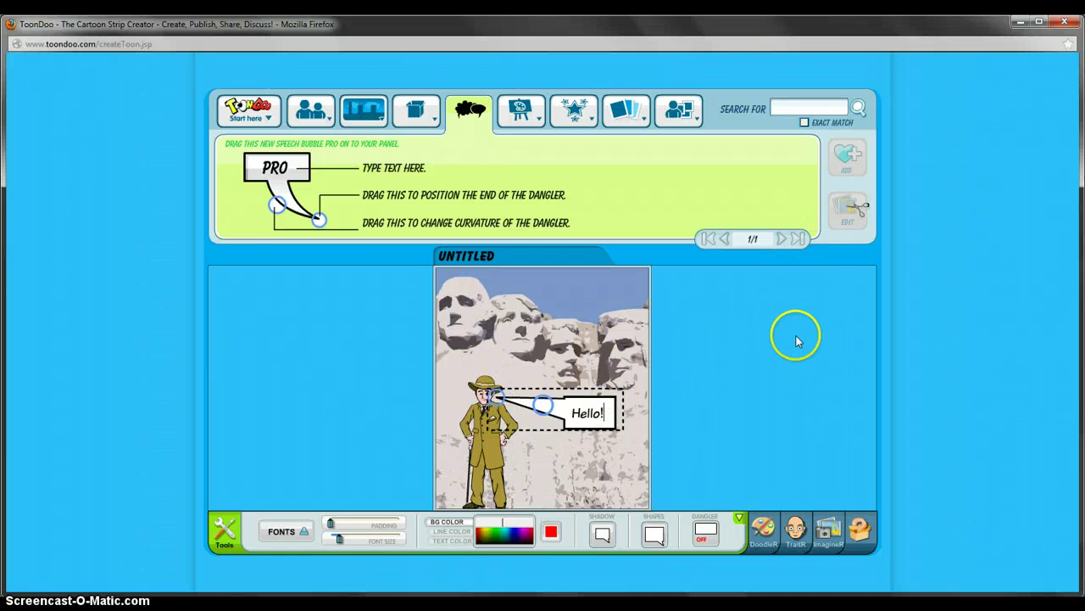
# - Leave the toon maker without saving and place the Sample toon on the book's page in Book Maker
pyautogui.click(1065, 25)
pyautogui.click(511, 325)
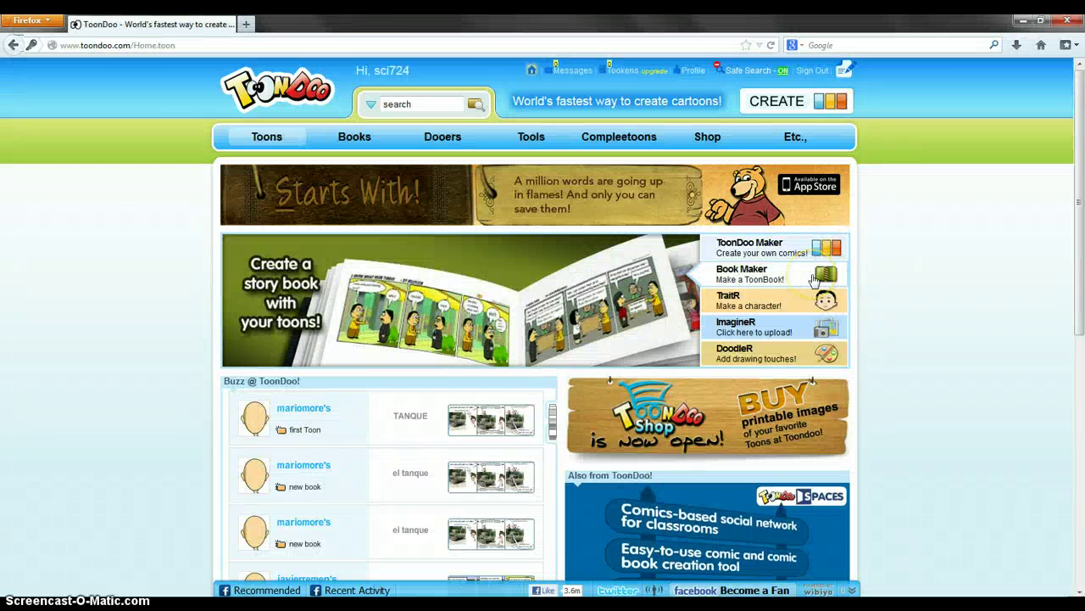
pyautogui.click(772, 278)
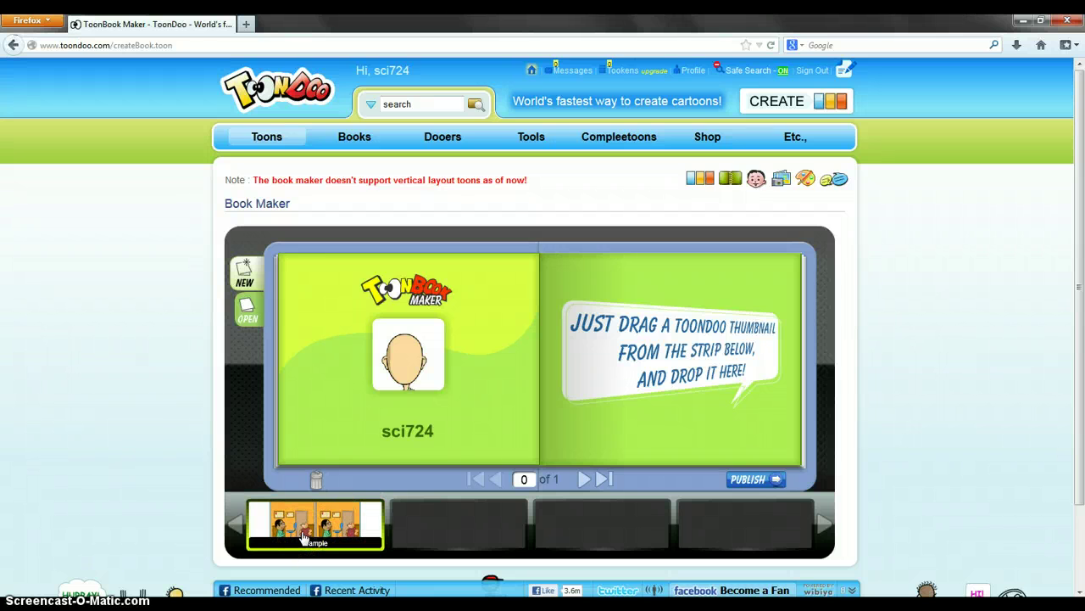
pyautogui.moveTo(307, 532); pyautogui.dragTo(538, 362)
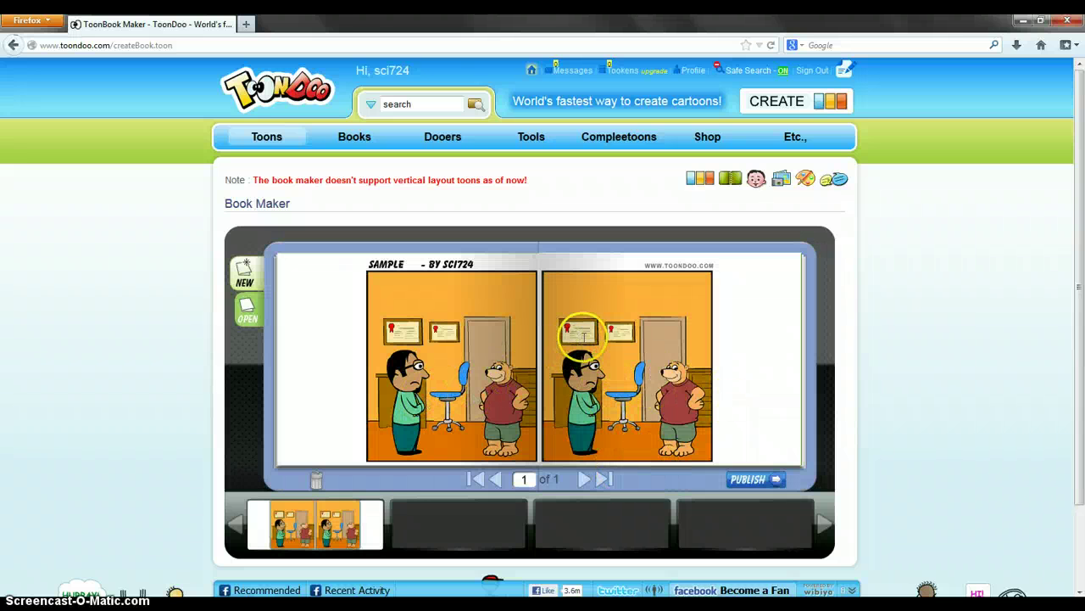
# - Return to the ToonDoo home page and open the TraitR character maker
pyautogui.click(303, 94)
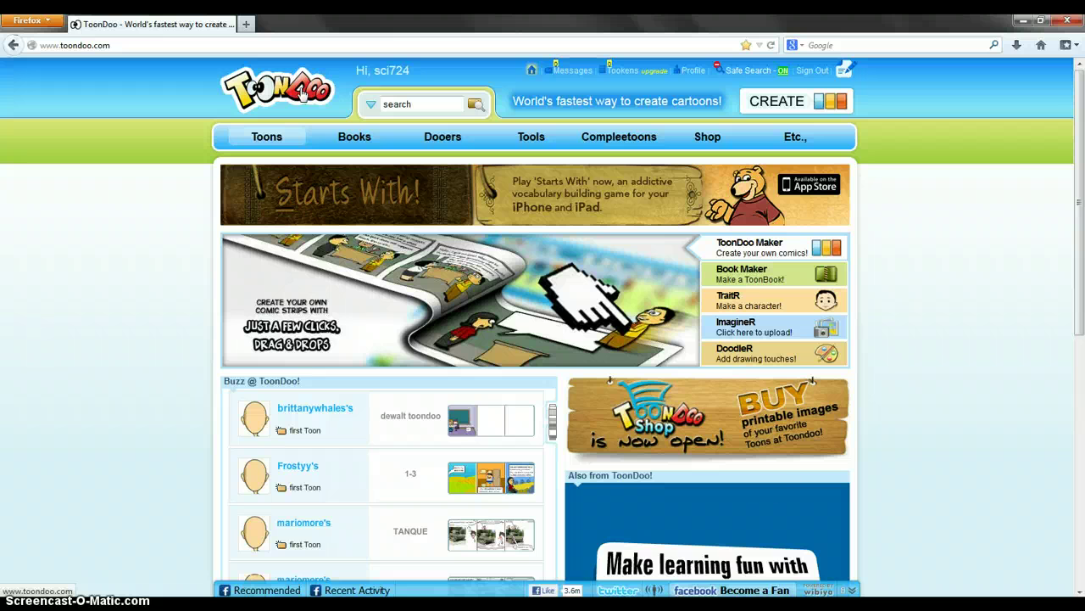
pyautogui.click(788, 305)
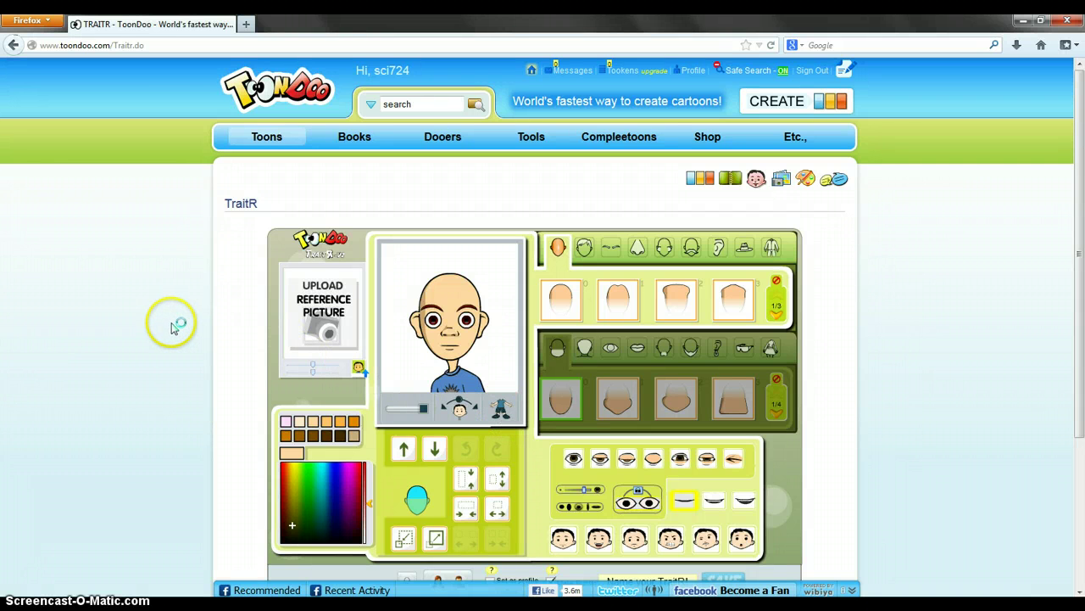
# - Open ImagineR from the home page and upload the portrait photo from the computer
pyautogui.click(267, 100)
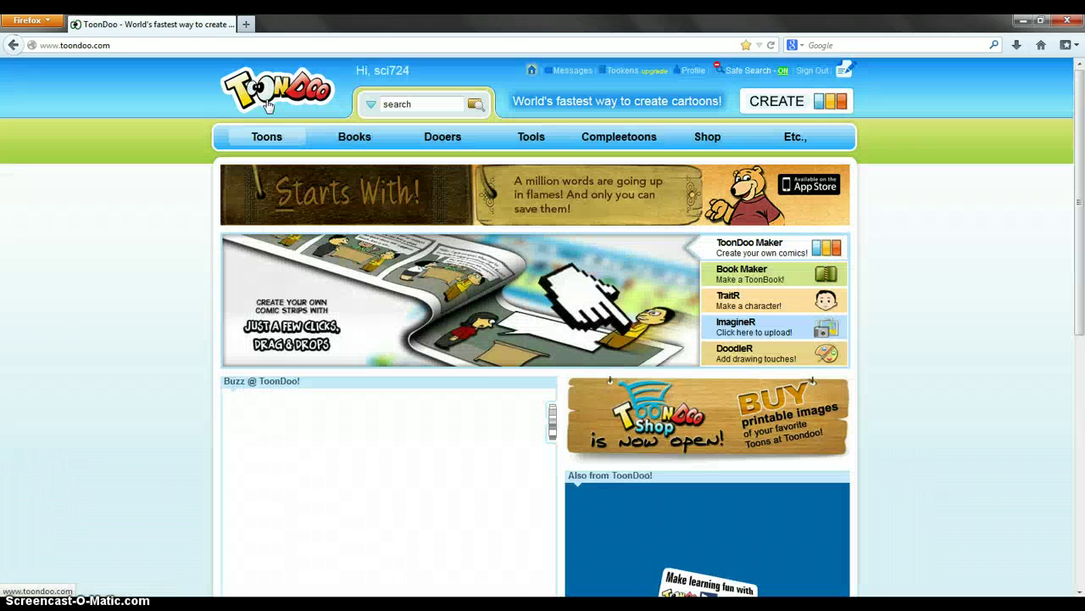
pyautogui.click(761, 333)
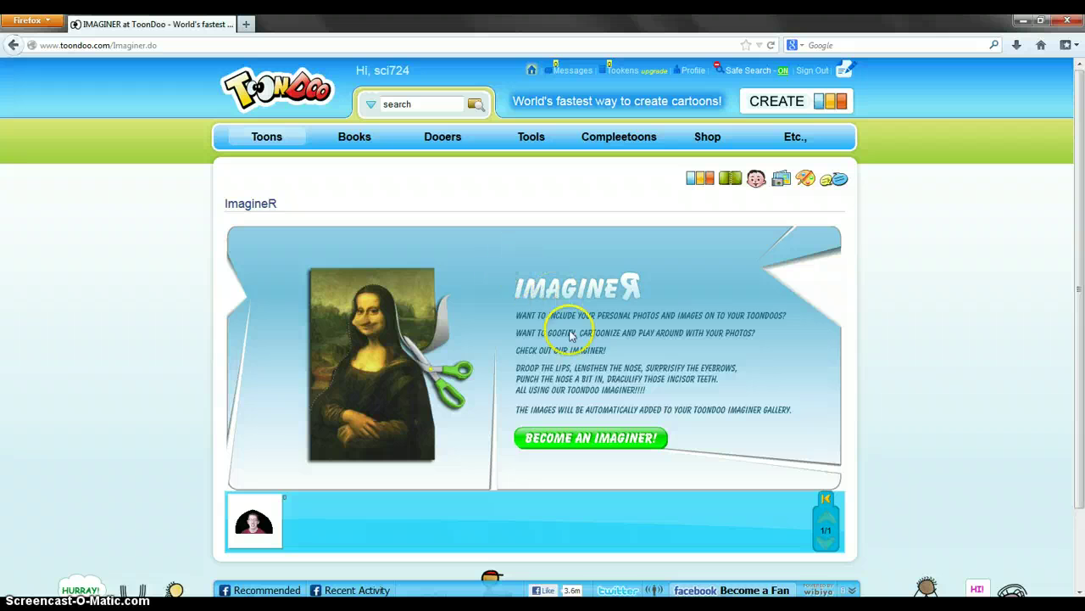
pyautogui.click(598, 444)
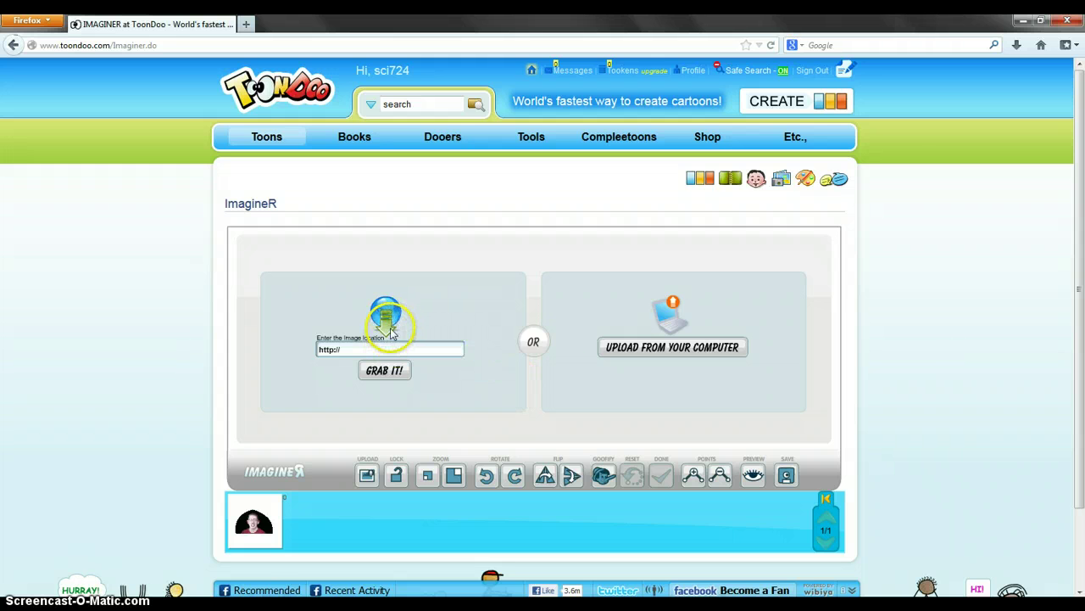
pyautogui.click(667, 356)
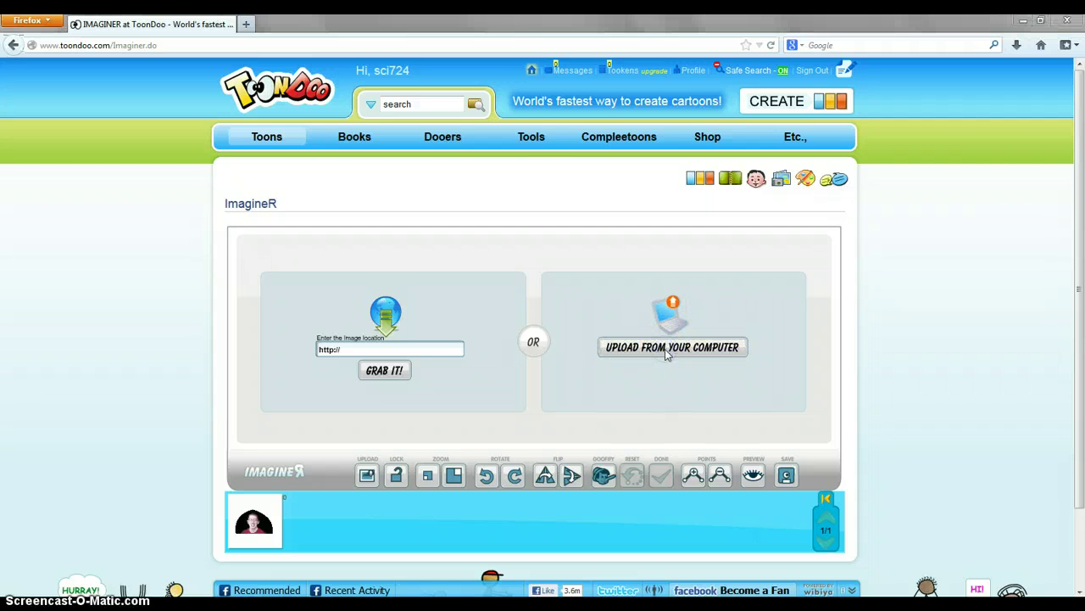
pyautogui.doubleClick(395, 263)
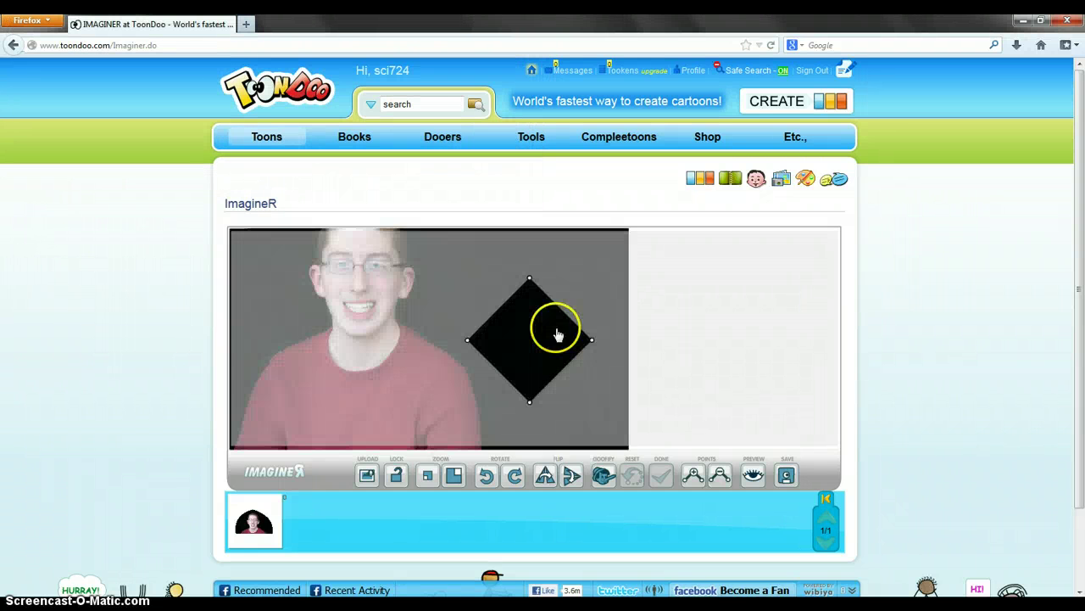
# - Move the photo so the face lies under the crop outline, and place two outline points as upper corners above the head
pyautogui.moveTo(396, 307); pyautogui.dragTo(540, 383)
pyautogui.click(529, 281)
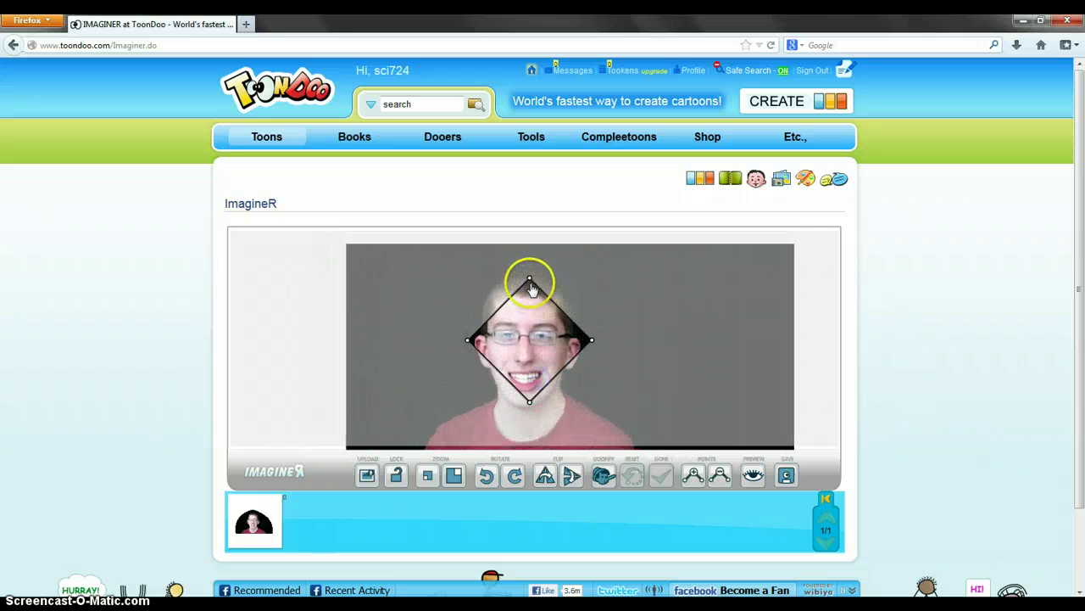
pyautogui.moveTo(529, 280); pyautogui.dragTo(528, 244)
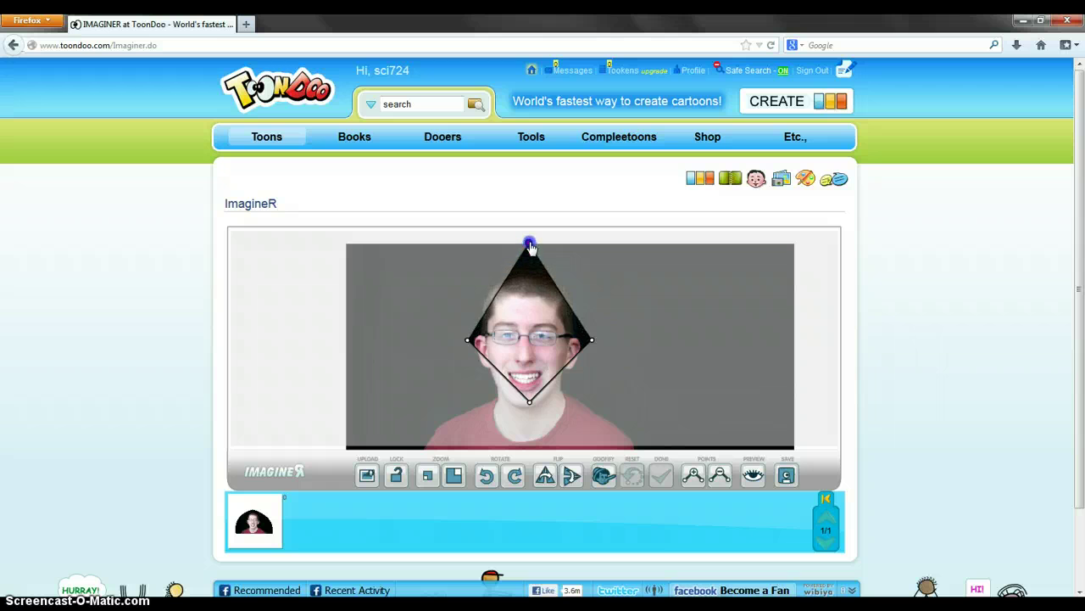
pyautogui.click(467, 340)
pyautogui.moveTo(467, 340); pyautogui.dragTo(438, 246)
pyautogui.click(530, 245)
pyautogui.moveTo(530, 245); pyautogui.dragTo(620, 249)
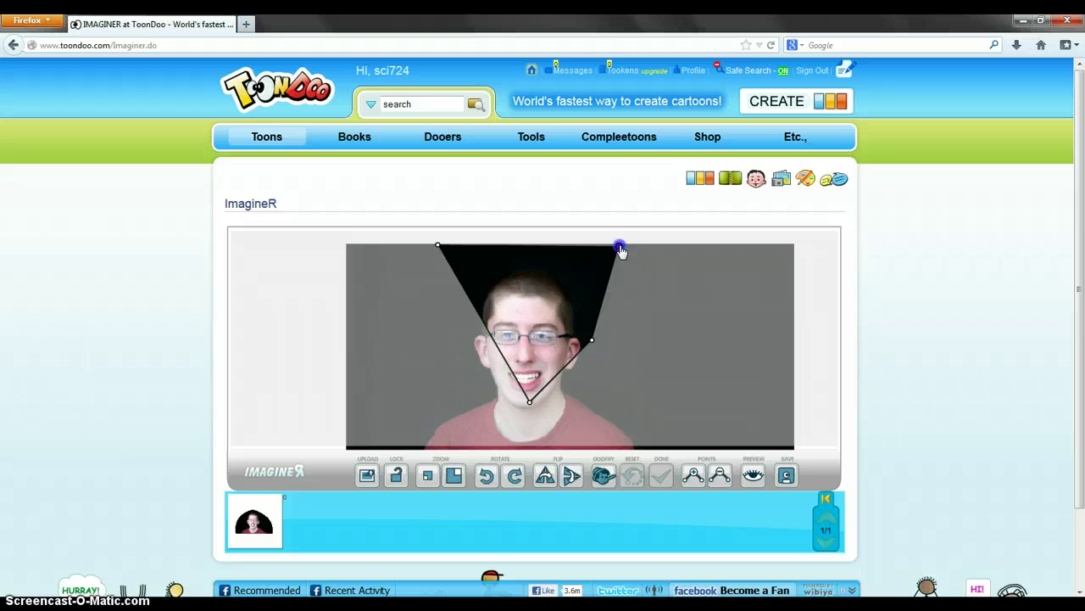
# - Place the two remaining crop points at shoulder level to form a rectangle around the head and shoulders
pyautogui.click(531, 399)
pyautogui.moveTo(529, 406); pyautogui.dragTo(442, 431)
pyautogui.click(592, 341)
pyautogui.moveTo(592, 342); pyautogui.dragTo(626, 435)
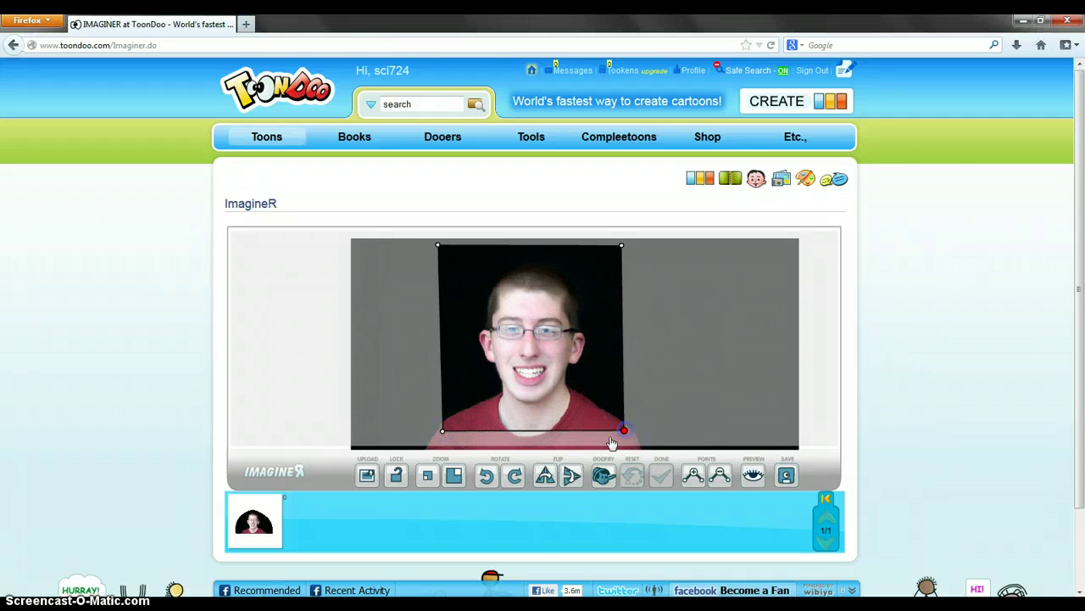
pyautogui.click(441, 434)
pyautogui.moveTo(442, 437); pyautogui.dragTo(440, 435)
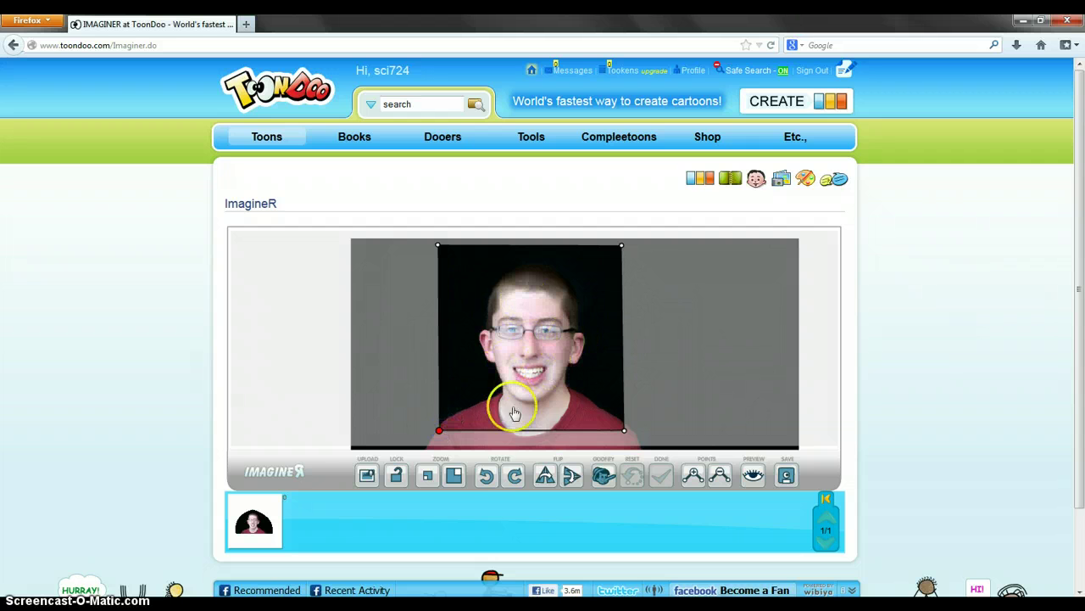
# - Try mirroring the photo horizontally and rotating it slightly, restoring its original orientation each time
pyautogui.click(547, 475)
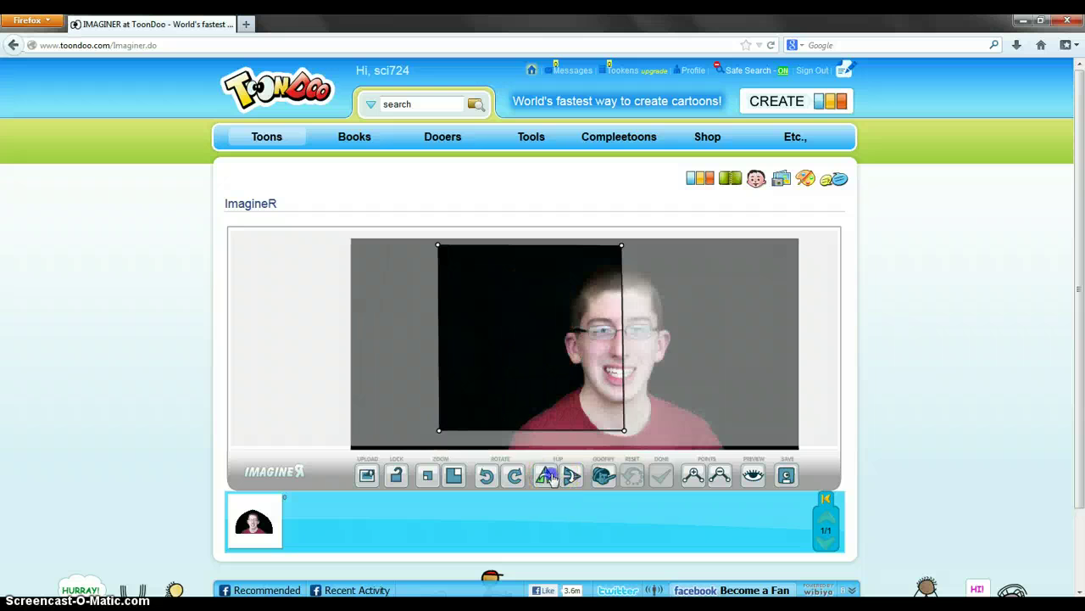
pyautogui.click(551, 478)
pyautogui.click(515, 478)
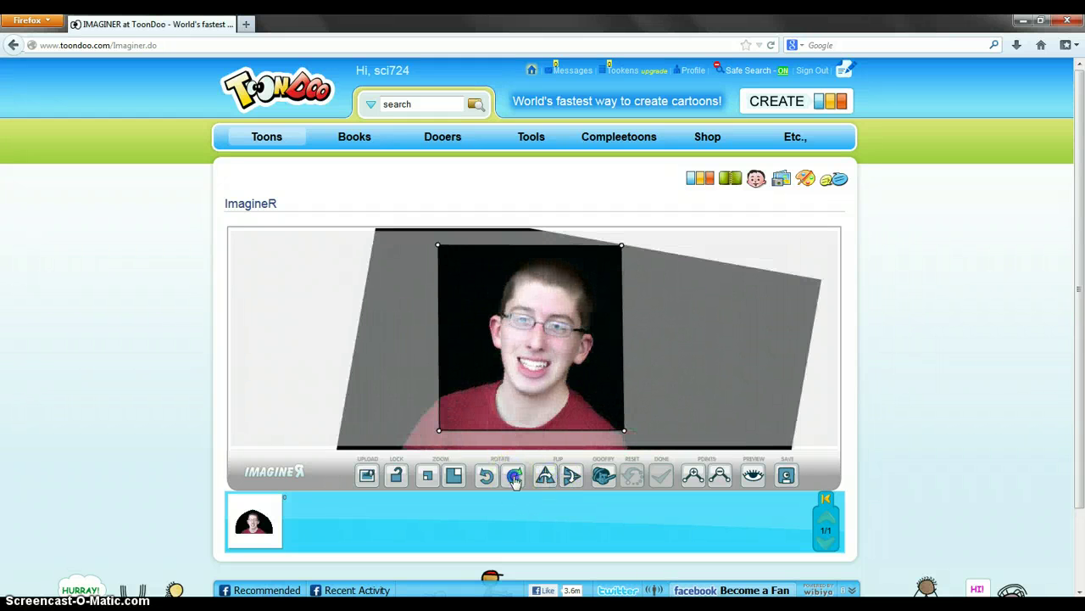
pyautogui.click(487, 479)
pyautogui.click(514, 477)
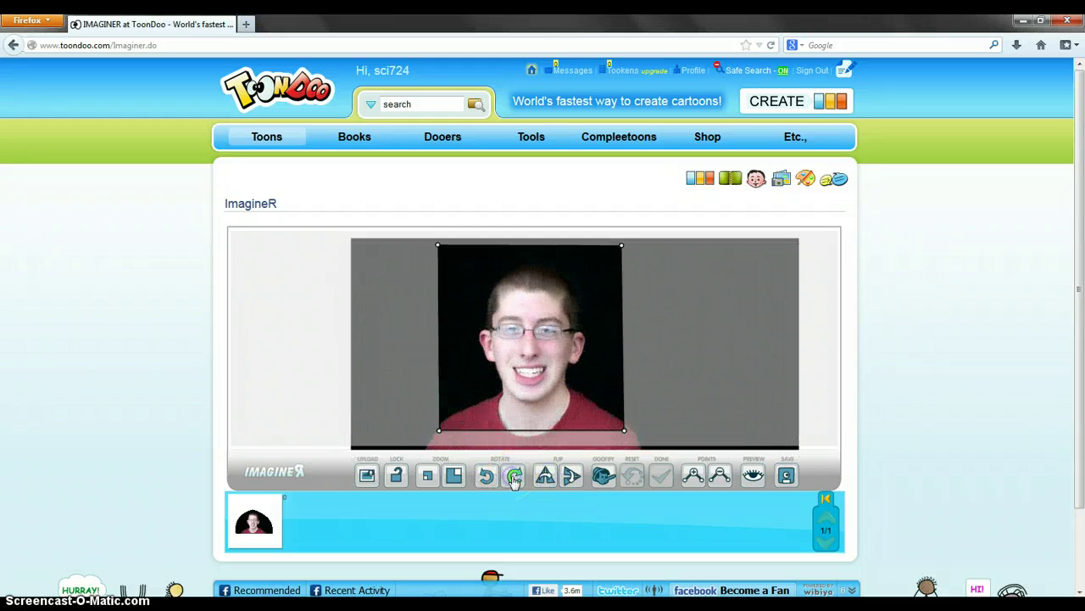
# - Try enlarging the photo behind the crop outline, then shrink it slightly
pyautogui.click(454, 477)
pyautogui.click(430, 477)
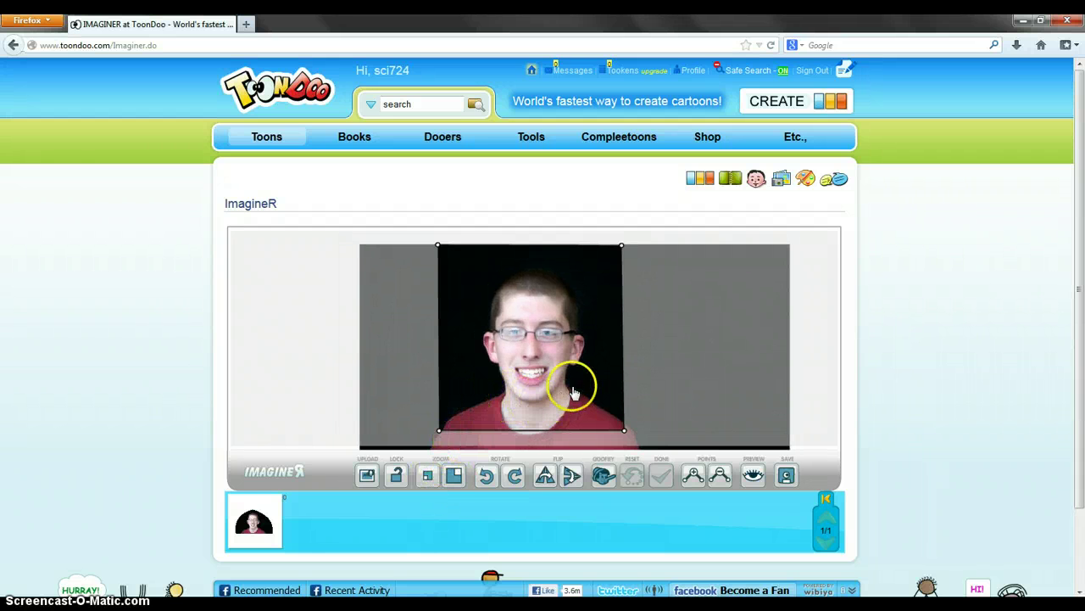
# - Goofify the portrait by stretching both ears outward and pulling the brow and glasses bridge down toward the nose
pyautogui.click(602, 477)
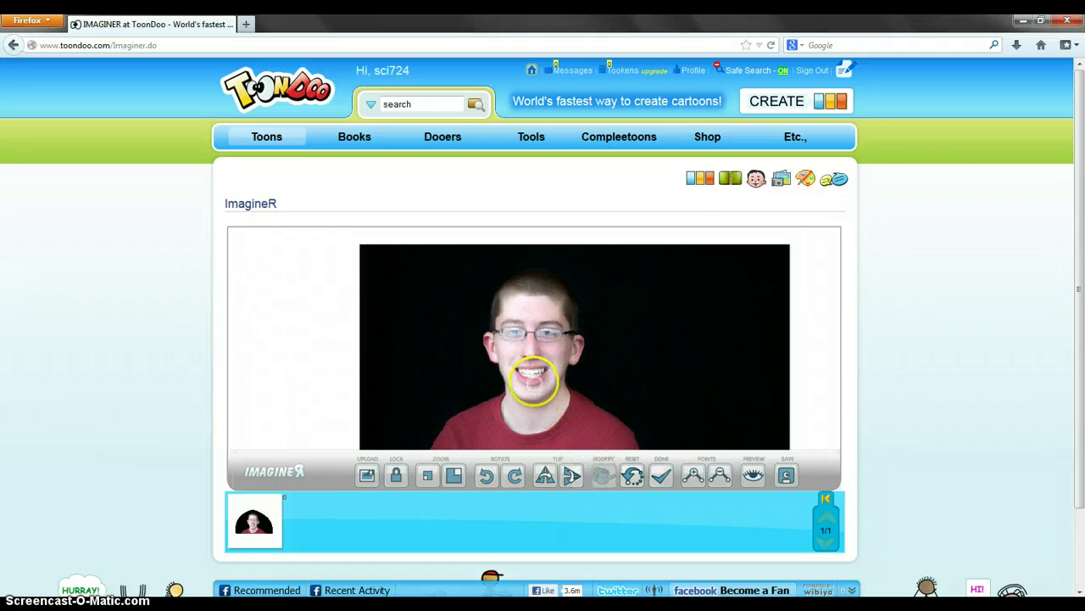
pyautogui.moveTo(530, 339)
pyautogui.mouseDown()
pyautogui.moveTo(519, 348)
pyautogui.moveTo(532, 358)
pyautogui.moveTo(477, 347)
pyautogui.mouseUp()
pyautogui.moveTo(584, 346); pyautogui.dragTo(610, 342)
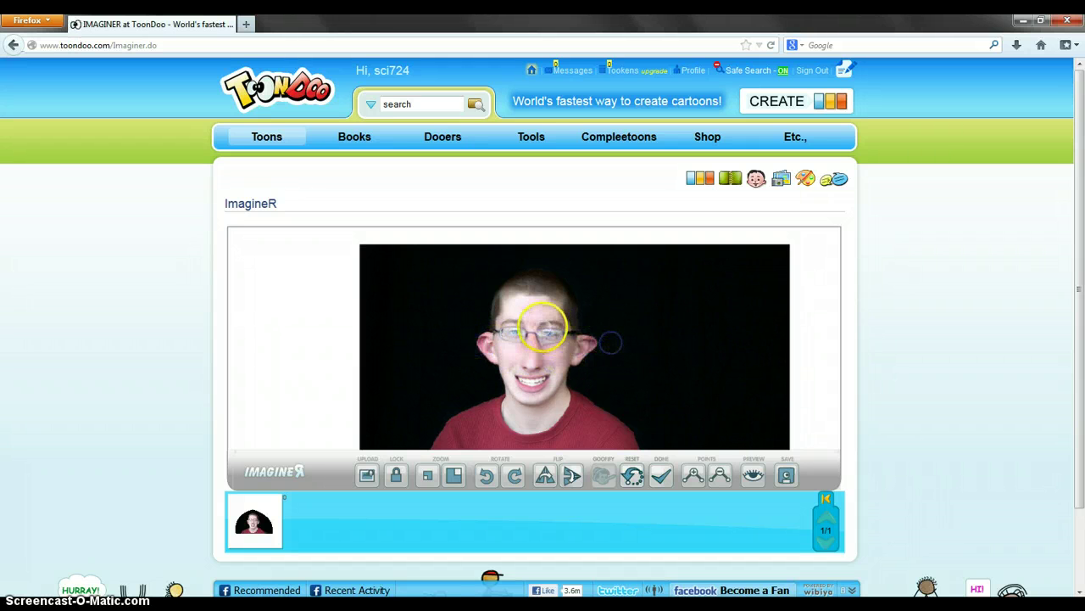
pyautogui.moveTo(543, 327)
pyautogui.mouseDown()
pyautogui.moveTo(513, 335)
pyautogui.moveTo(543, 323)
pyautogui.moveTo(552, 337)
pyautogui.moveTo(626, 307)
pyautogui.moveTo(578, 325)
pyautogui.moveTo(545, 374)
pyautogui.mouseUp()
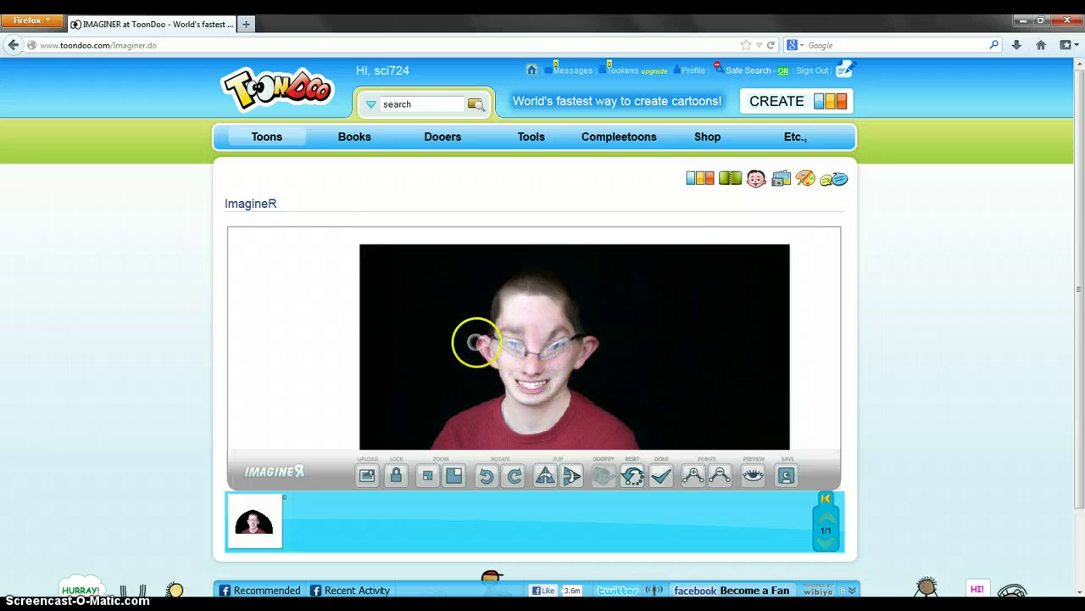
# - Leave ImagineR for the ToonDoo homepage and open a blank drawing canvas in DoodleR
pyautogui.click(291, 95)
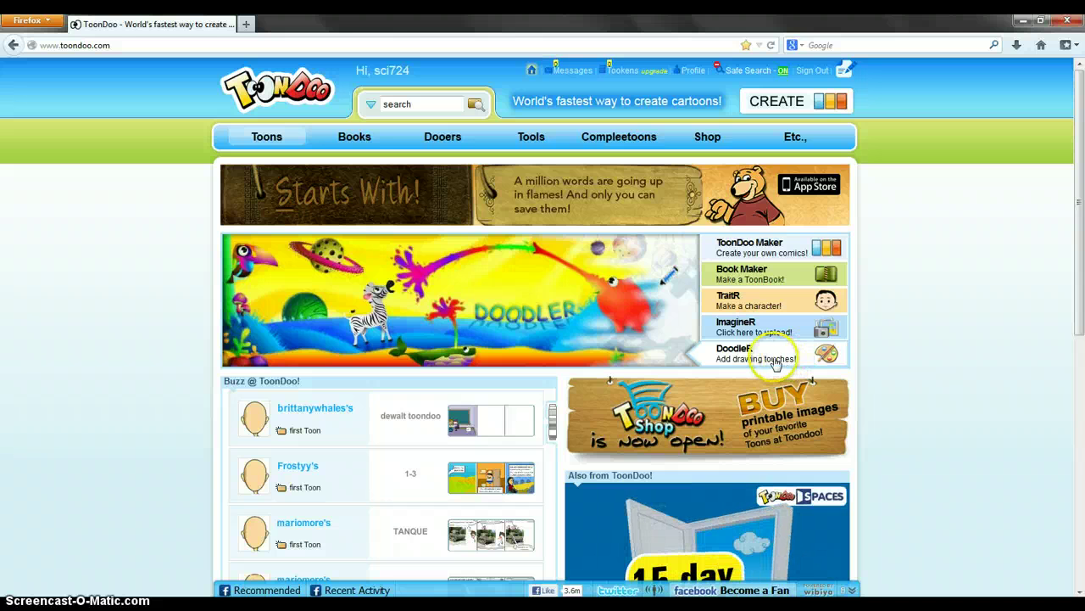
pyautogui.click(775, 361)
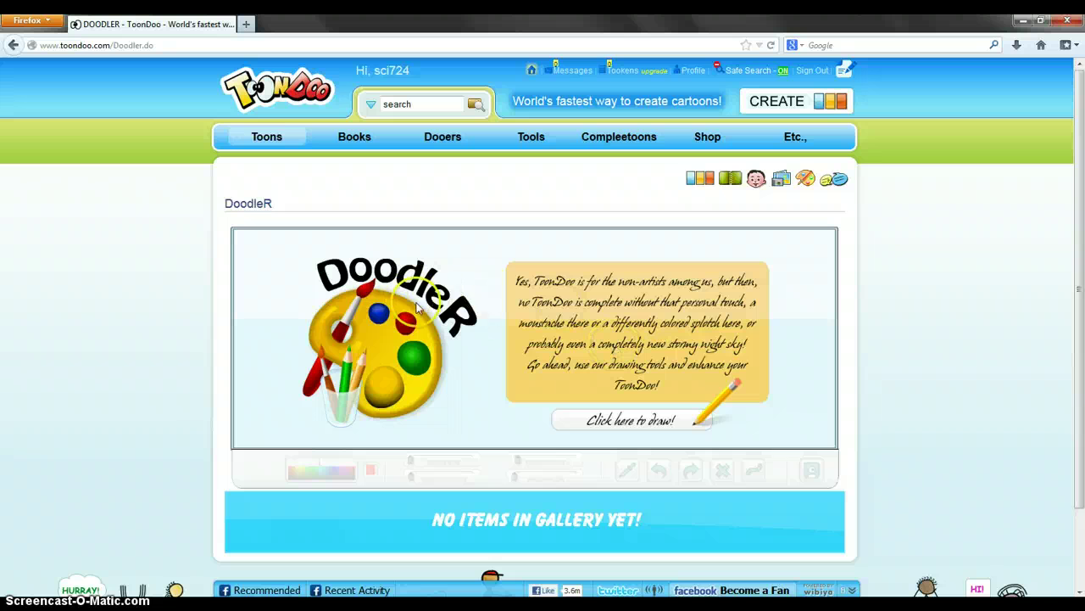
pyautogui.click(629, 421)
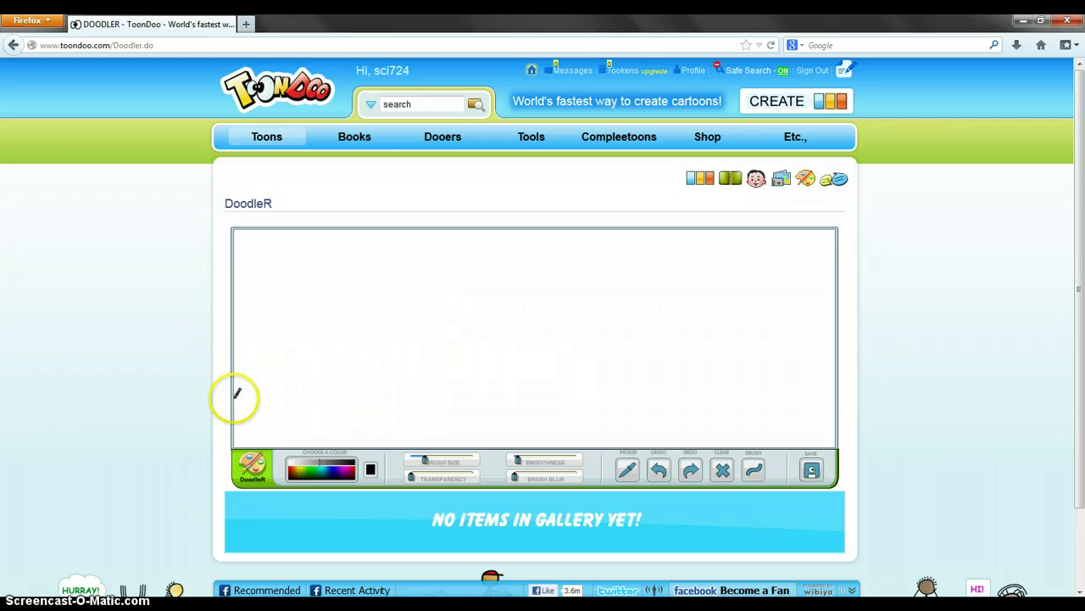
# - Draw a black line with one tall peak across the canvas and a green stroke beneath it, and return to the ToonDoo homepage
pyautogui.moveTo(237, 393); pyautogui.dragTo(242, 393)
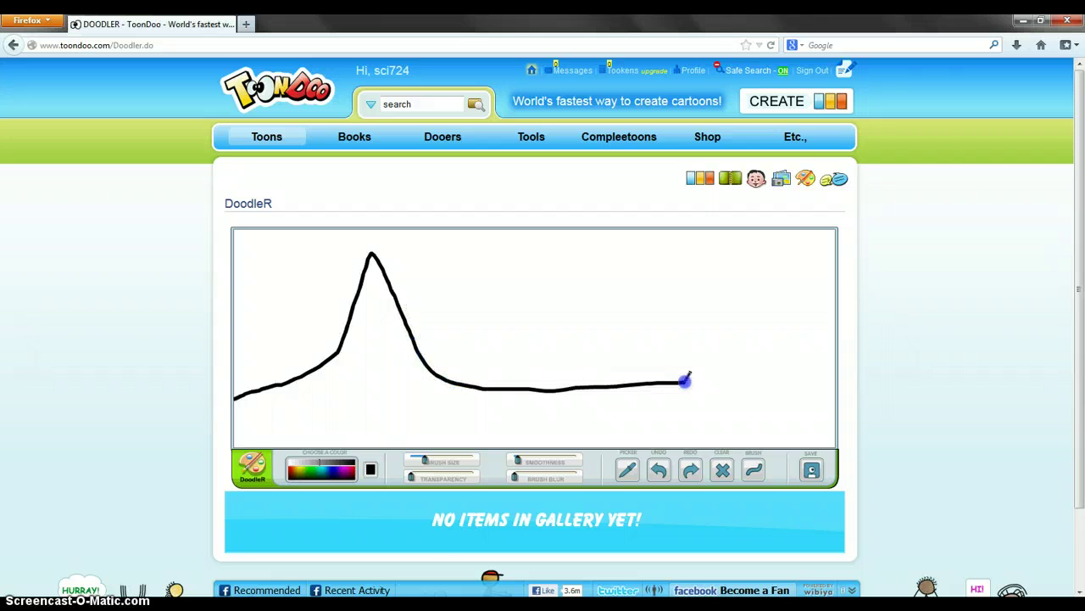
pyautogui.moveTo(837, 376); pyautogui.dragTo(840, 376)
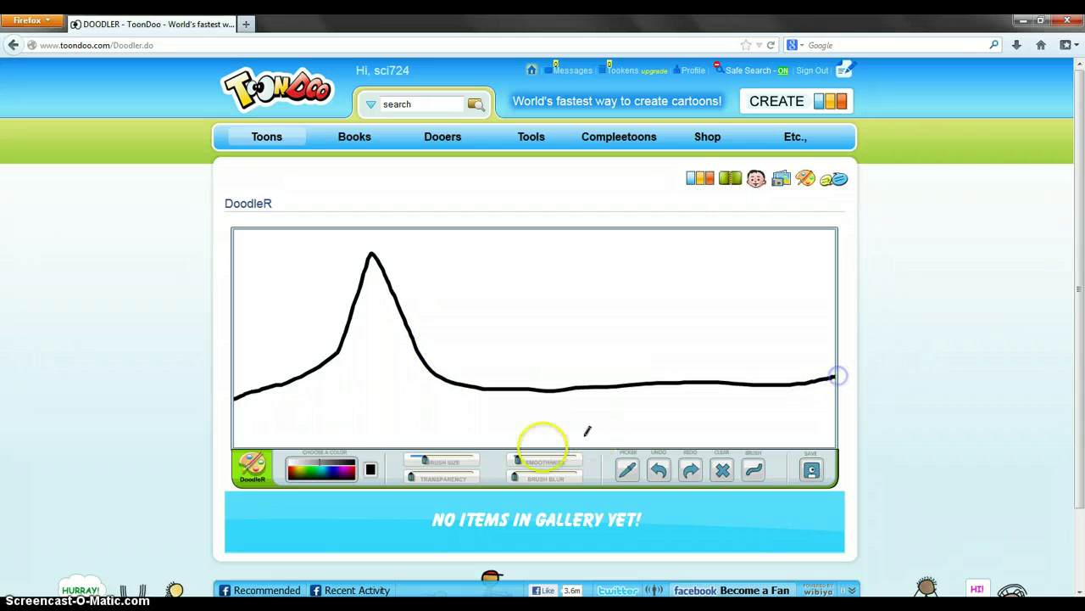
pyautogui.click(314, 472)
pyautogui.moveTo(312, 426); pyautogui.dragTo(576, 401)
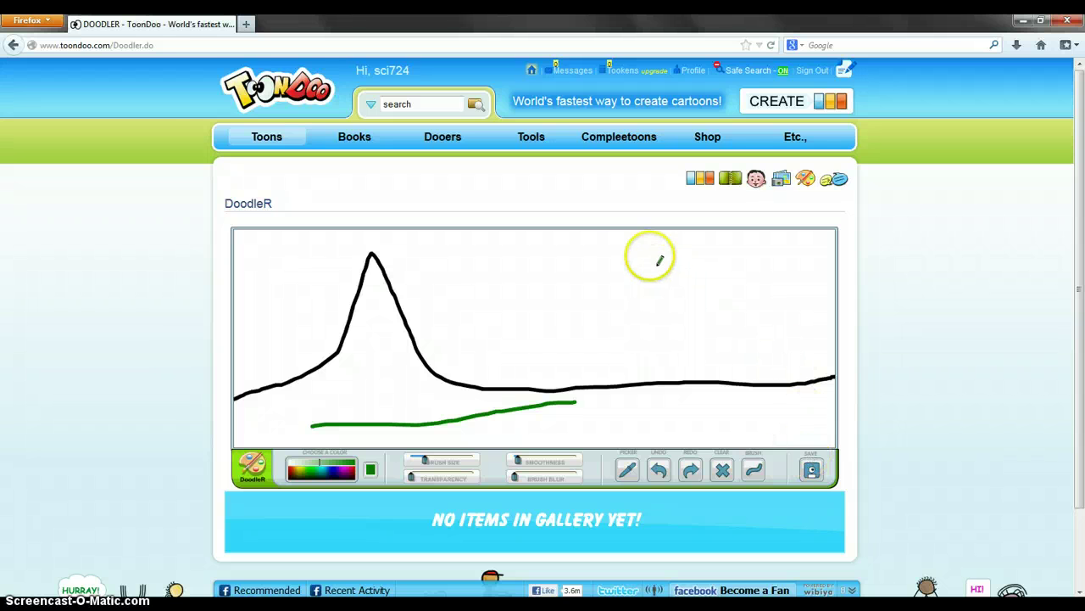
pyautogui.click(268, 94)
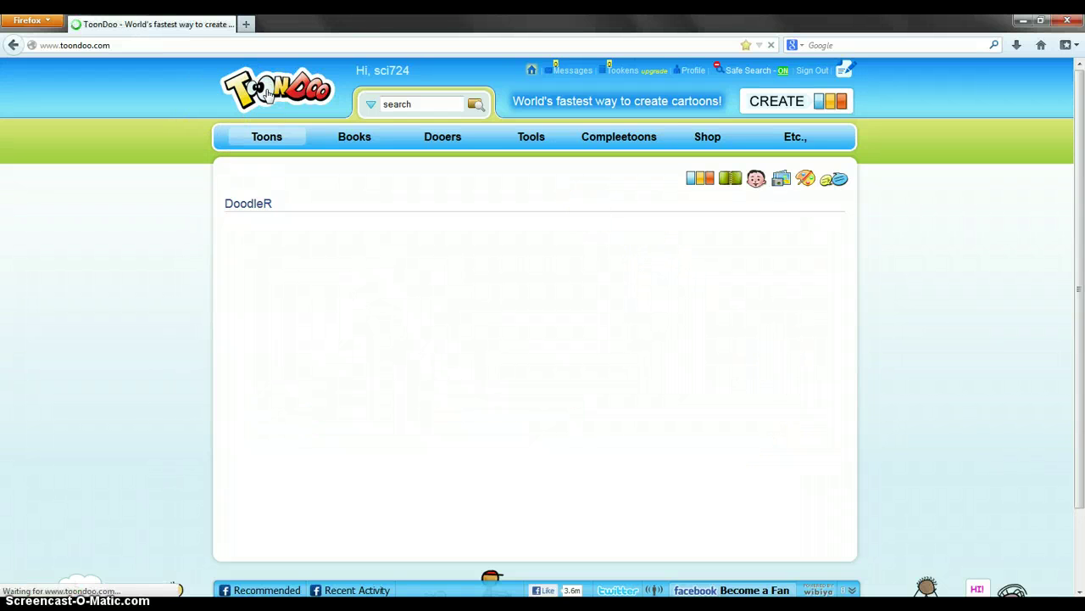